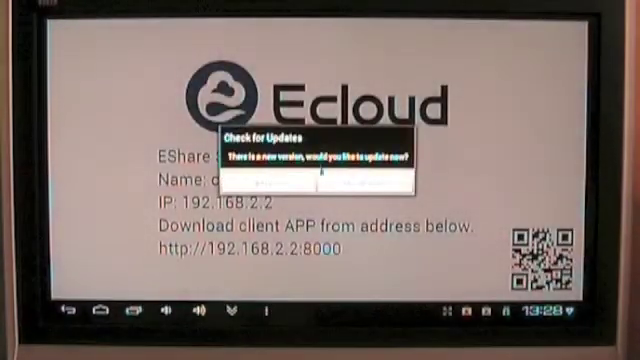
- Accept the EShare server update to the new version and let it download
left_click(272, 186)
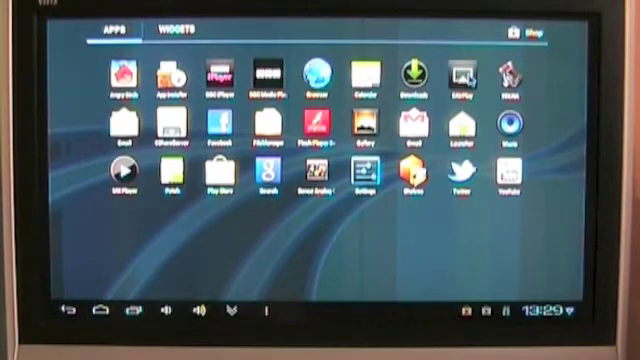
- Relaunch EShare from the app drawer and accept the offered update again
left_click(508, 72)
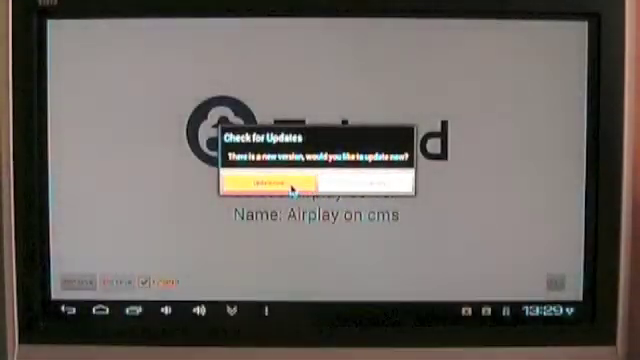
left_click(280, 183)
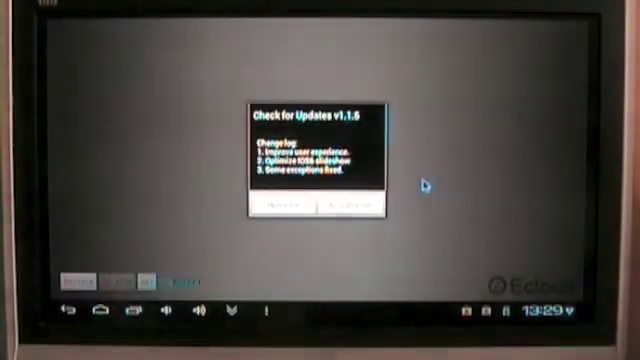
- Confirm installing the v1.1.5 EShare update
left_click(301, 208)
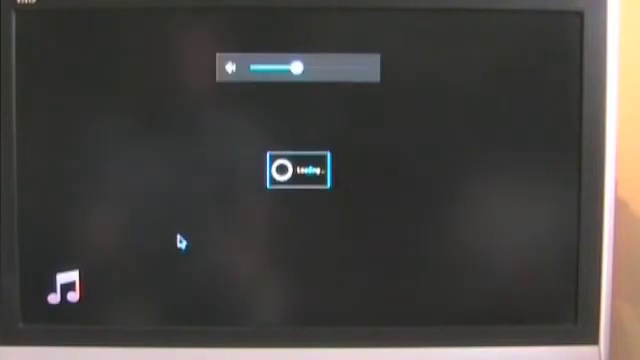
- Raise EShare's volume two notches while the phone's AirPlay track loads
key("XF86AudioRaiseVolume")
key("XF86AudioRaiseVolume")
key("XF86AudioRaiseVolume")
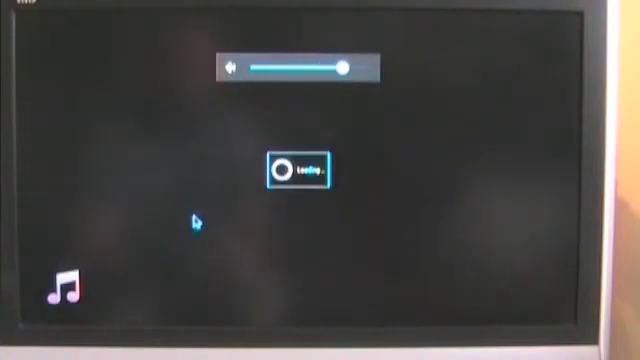
key("XF86AudioRaiseVolume")
key("XF86AudioRaiseVolume")
key("XF86AudioRaiseVolume")
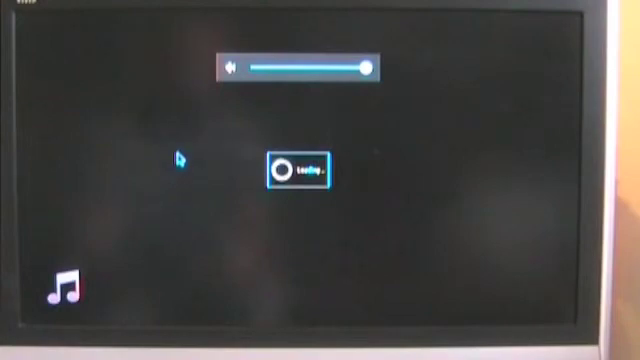